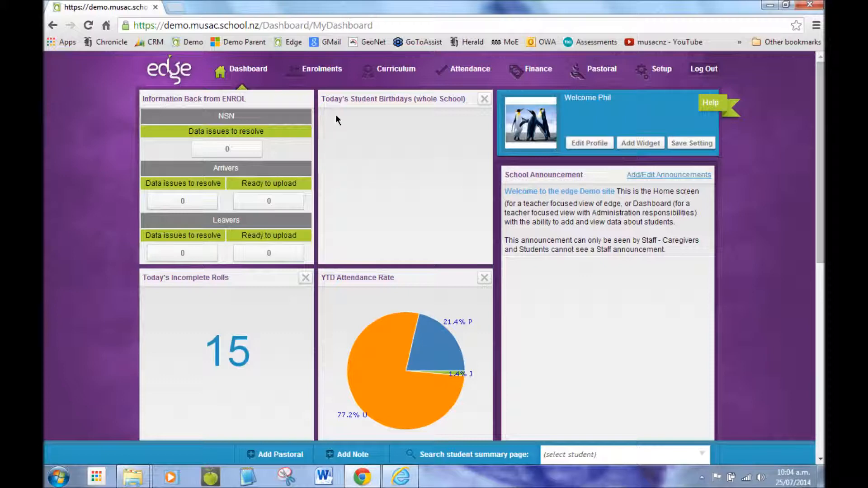
Step: Open the Filterable Lists page from the Enrolments student lists
mouse_move(325, 76)
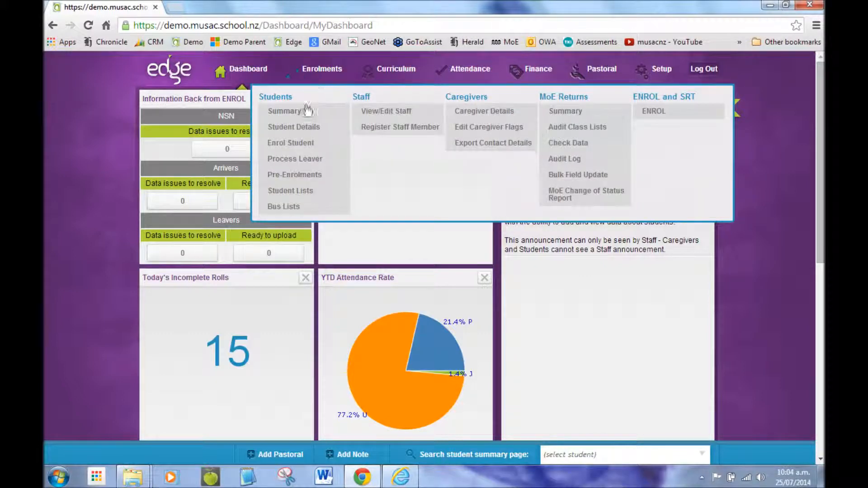
left_click(298, 196)
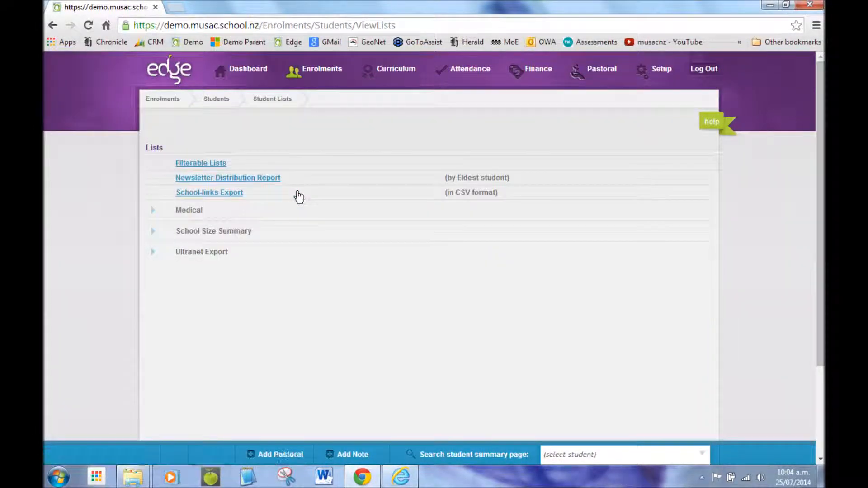
left_click(209, 168)
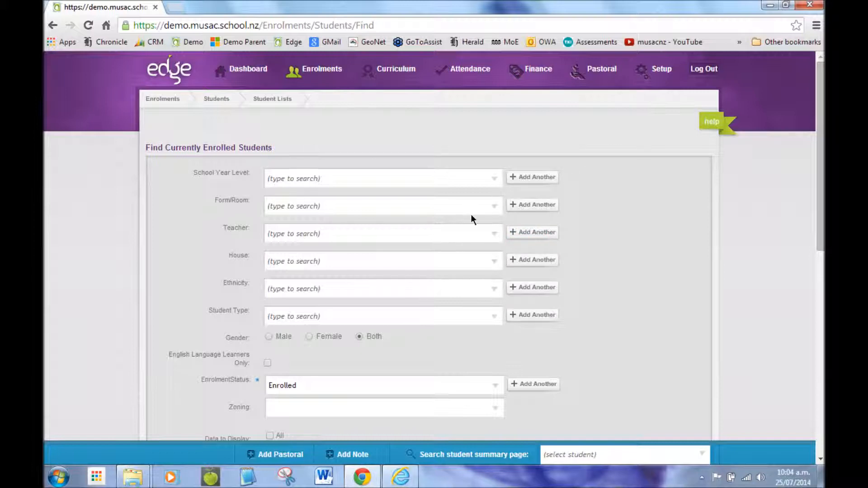
Step: Filter the student list by Form/Room to Room 15, keeping the enrolment status as Enrolled
left_click(492, 206)
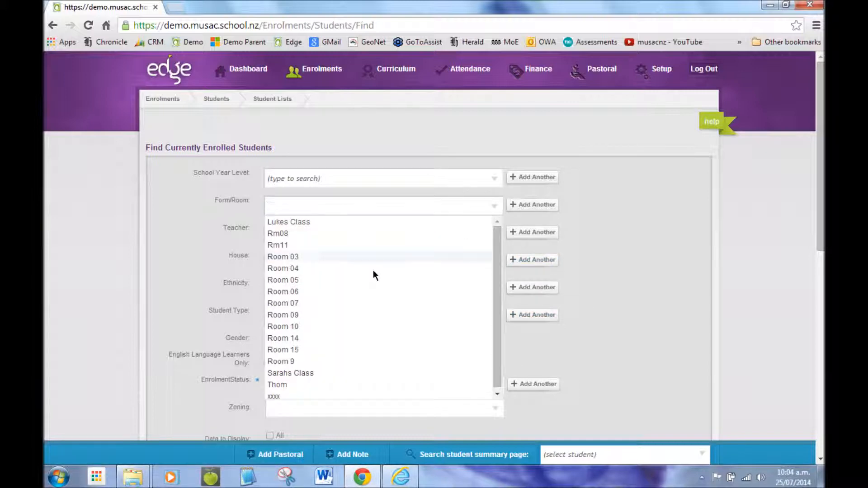
left_click(285, 350)
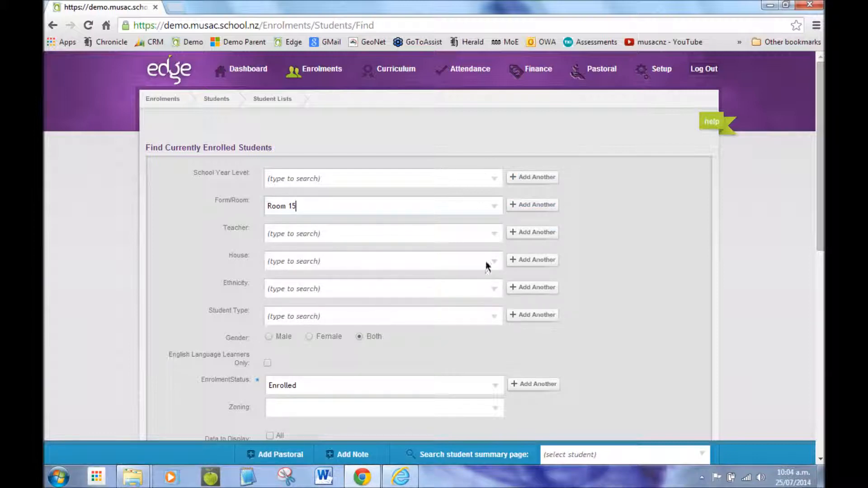
scroll(387, 289, "down", 2)
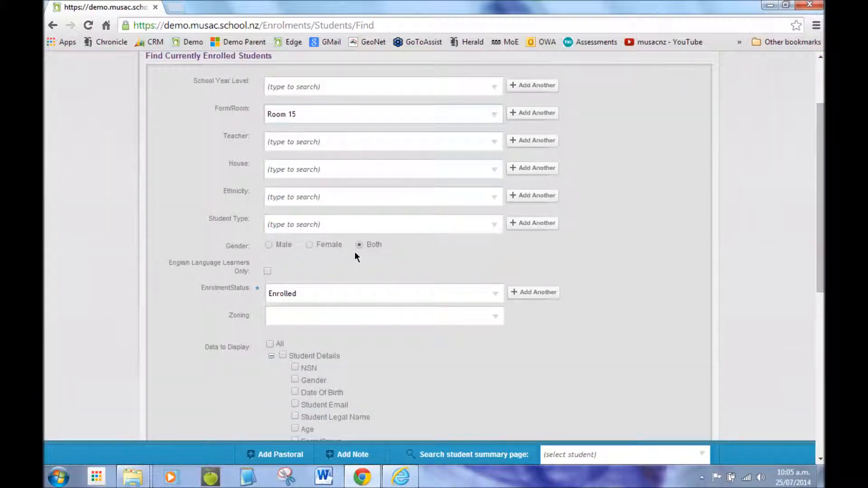
left_click(327, 295)
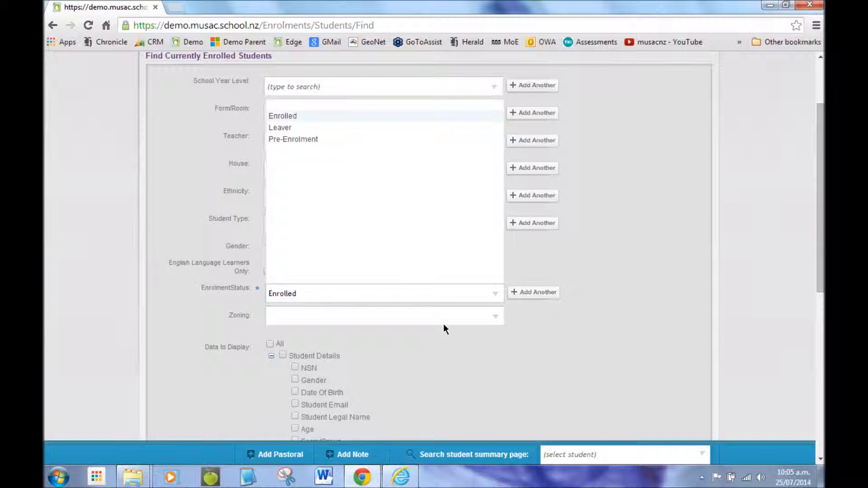
scroll(449, 348, "down", 4)
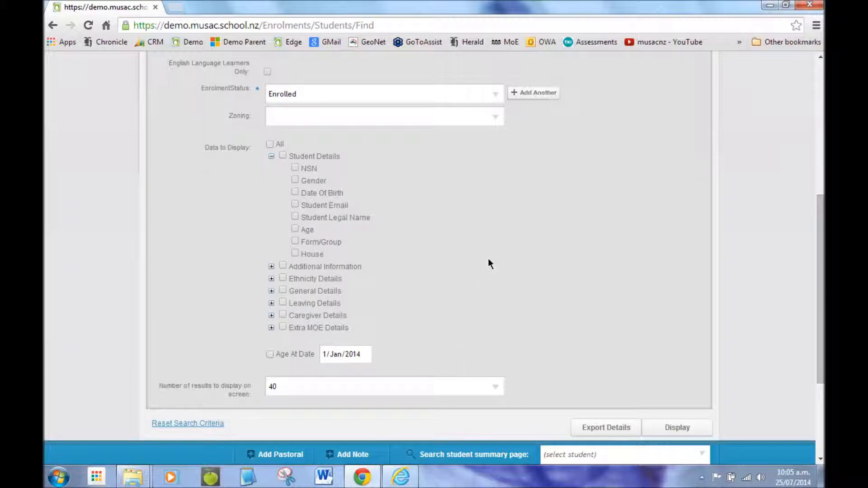
Step: Tick Date Of Birth, Age, Date Started Here and Estimated Time at School as data to display
left_click(269, 144)
left_click(270, 144)
left_click(295, 229)
left_click(272, 267)
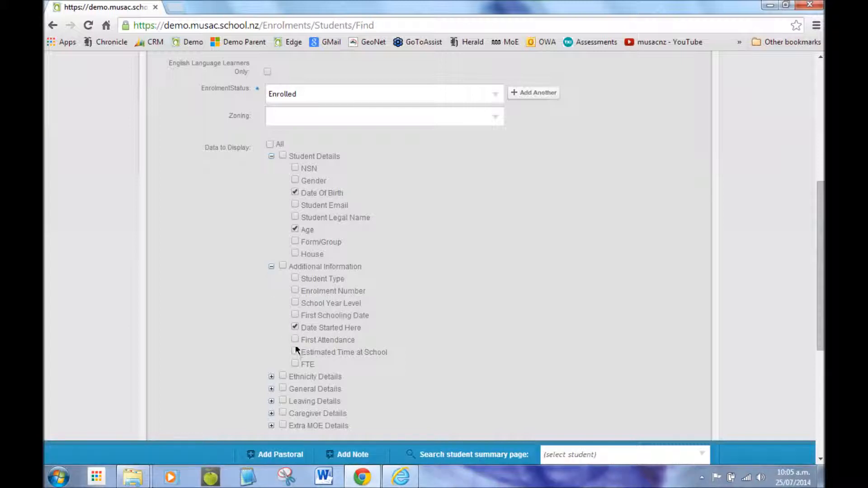
Step: Expand Ethnicity Details and tick Ethnicity as an additional display field
scroll(264, 322, "down", 3)
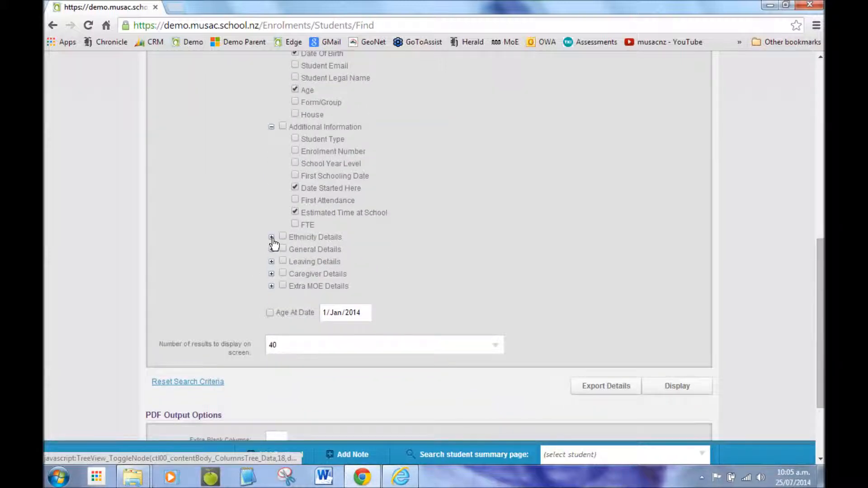
left_click(271, 238)
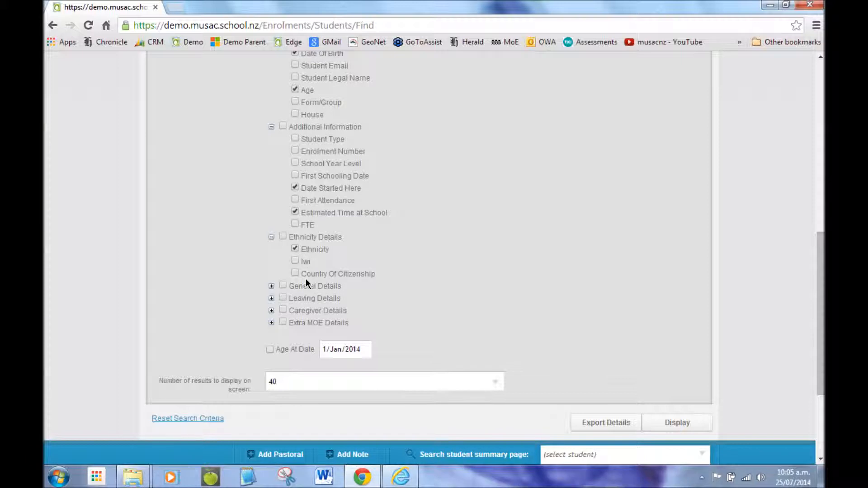
scroll(259, 258, "down", 2)
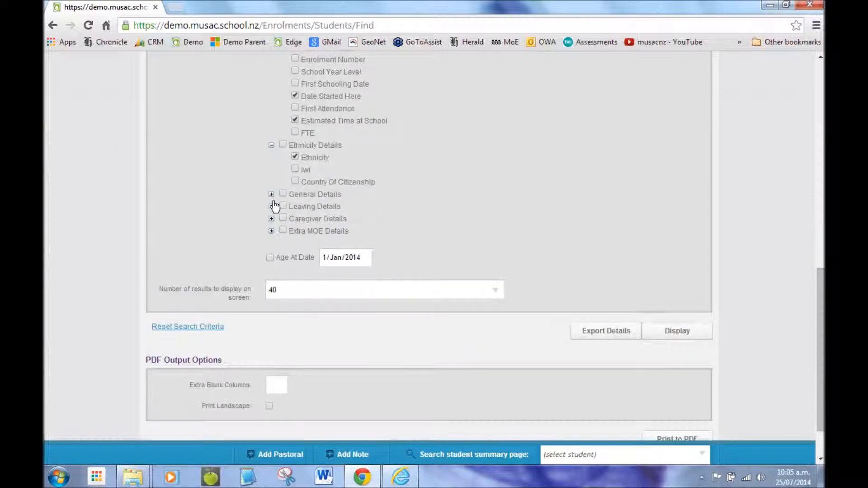
Step: Expand and collapse the General, Leaving, Caregiver and Extra MOE Details groups to review their fields
left_click(271, 195)
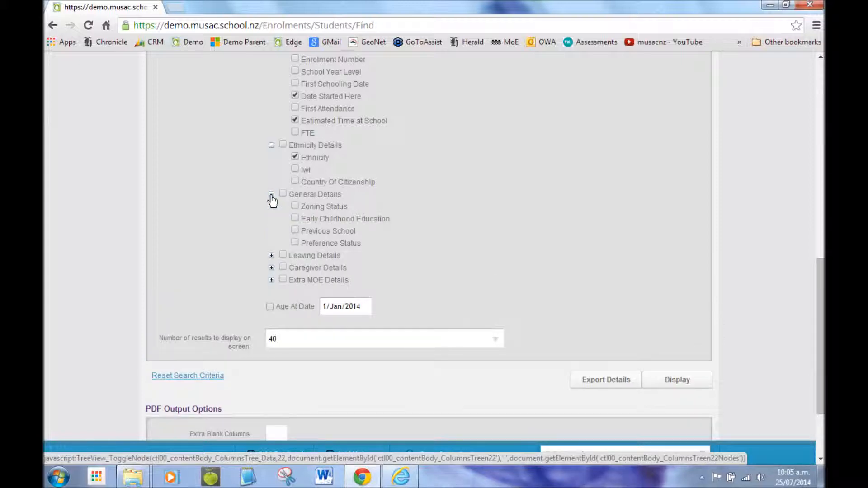
left_click(272, 195)
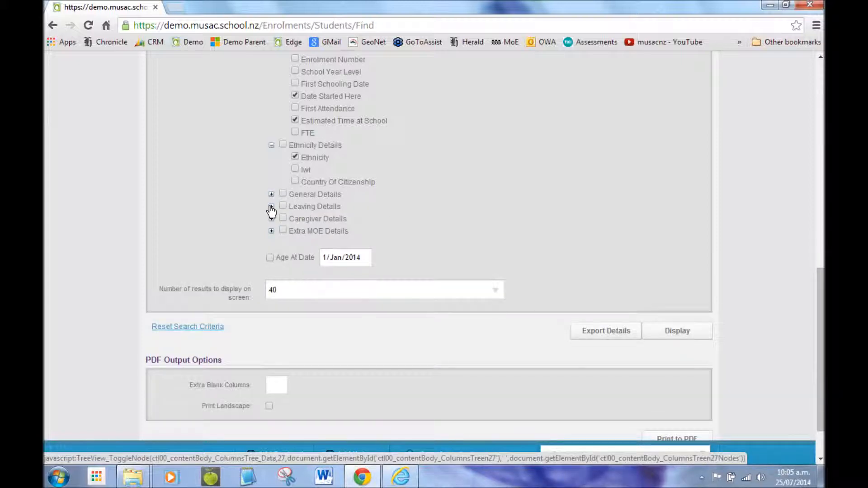
left_click(272, 206)
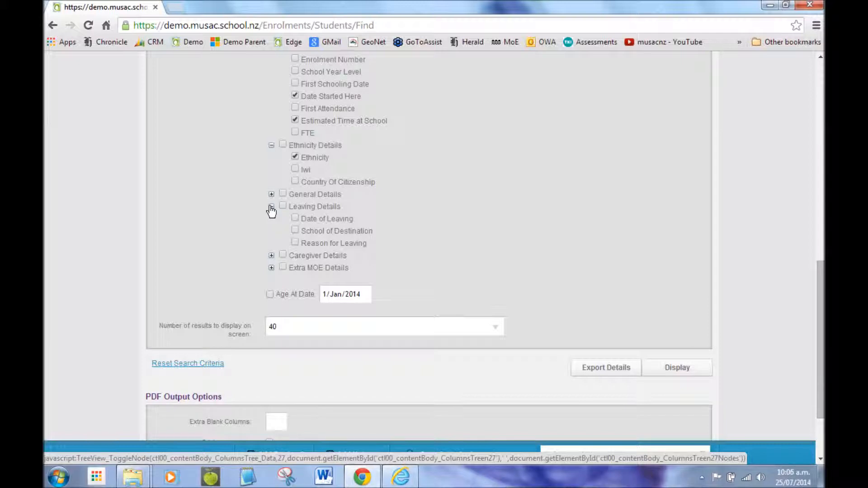
left_click(271, 208)
left_click(271, 220)
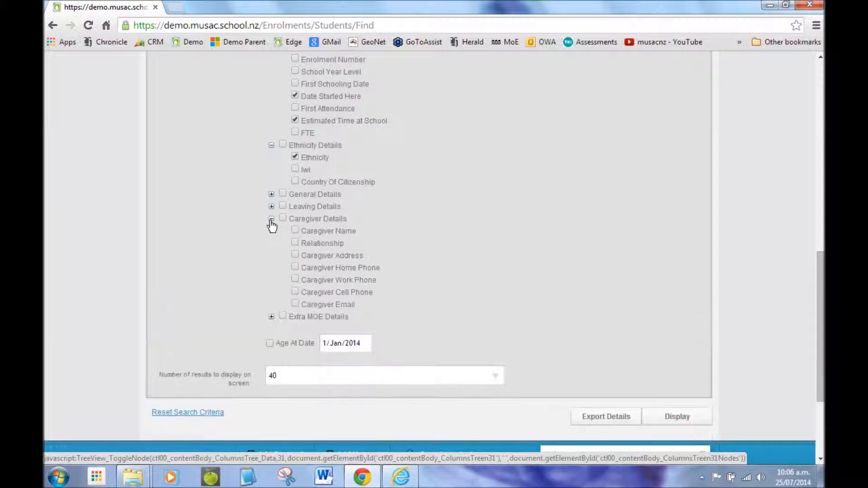
left_click(272, 219)
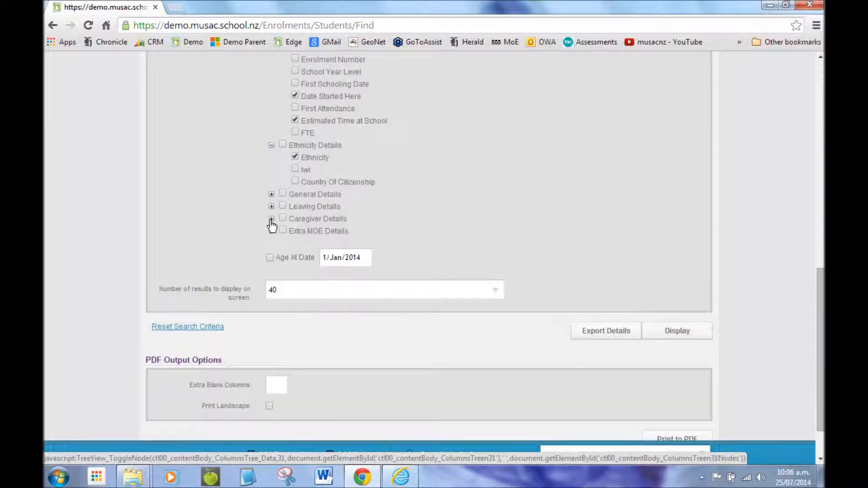
left_click(271, 231)
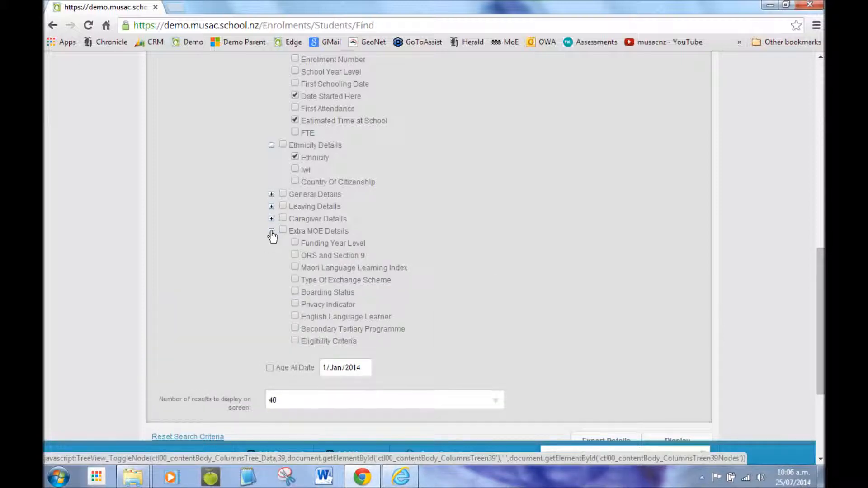
left_click(271, 232)
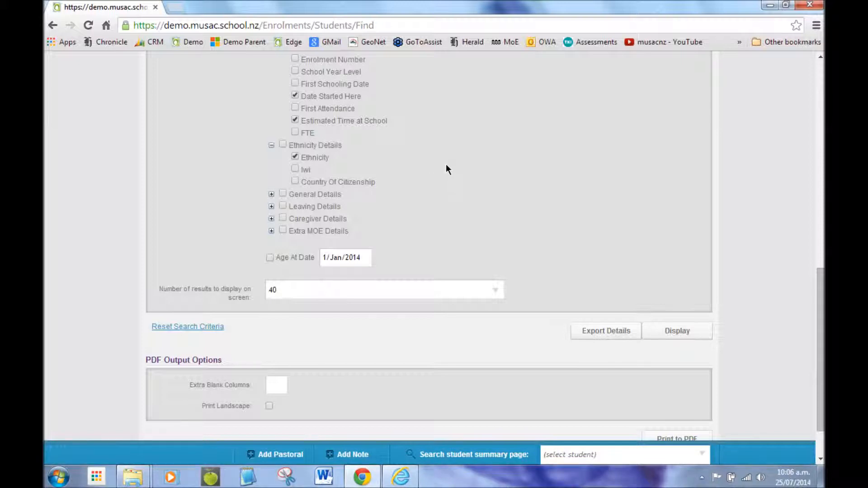
Step: Generate the filtered student list as a PDF
scroll(447, 165, "down", 1)
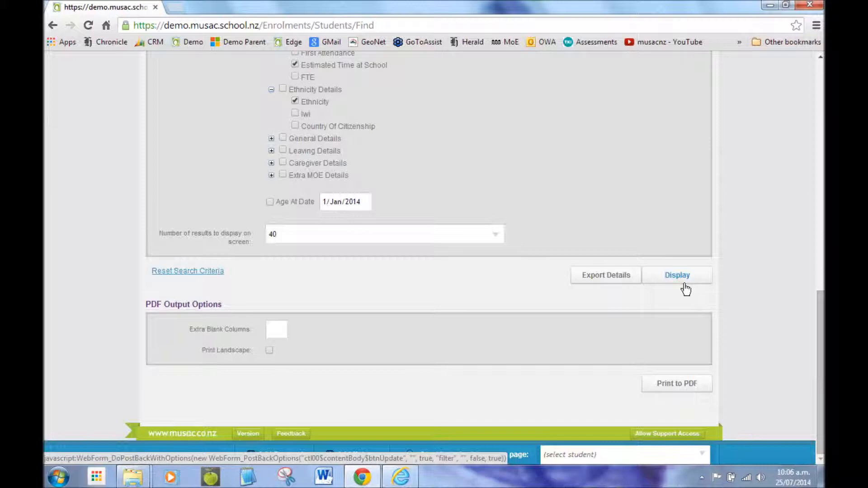
left_click(677, 384)
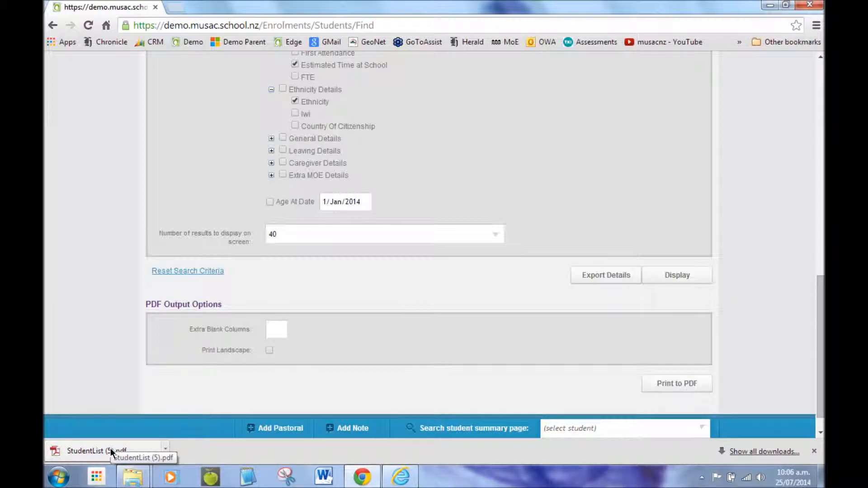
Step: Open the downloaded StudentList (5).pdf
left_click(165, 449)
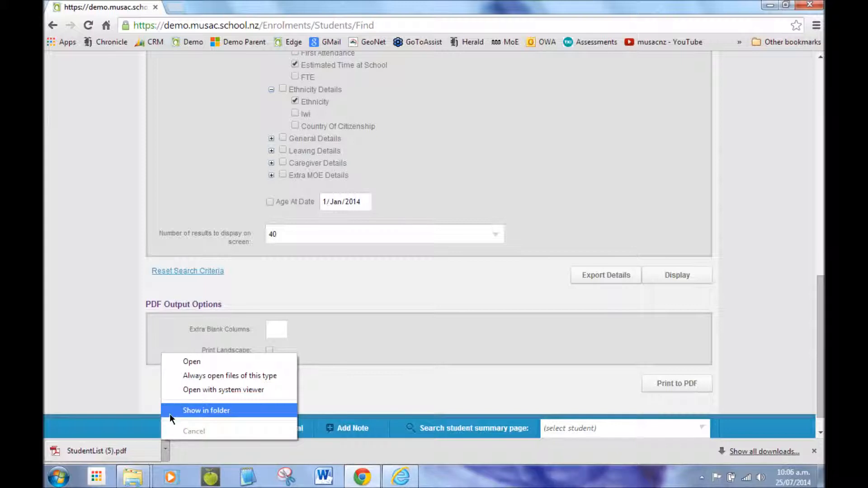
left_click(130, 384)
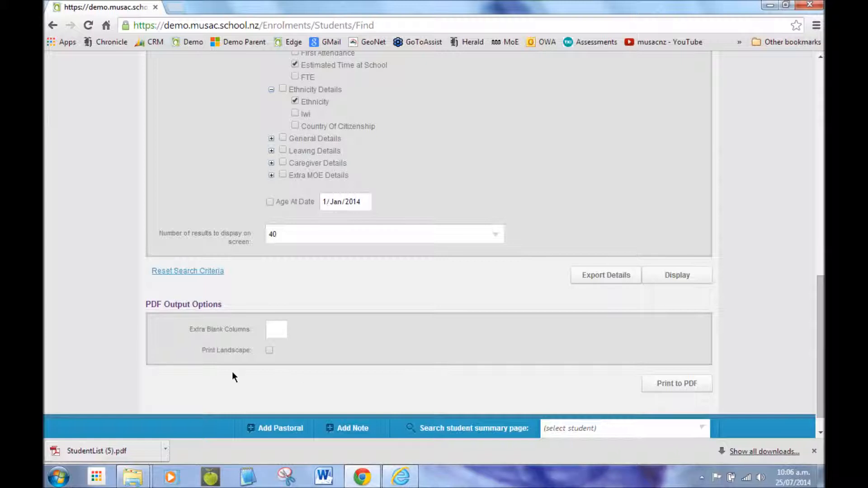
left_click(112, 452)
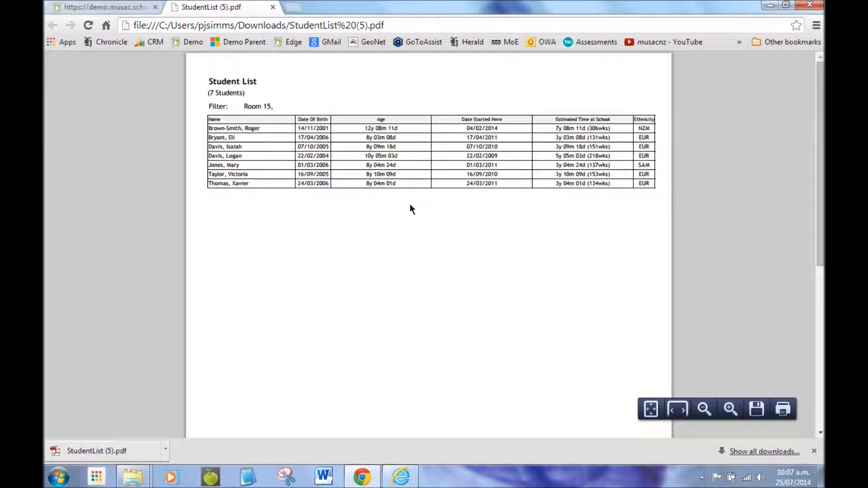
right_click(374, 220)
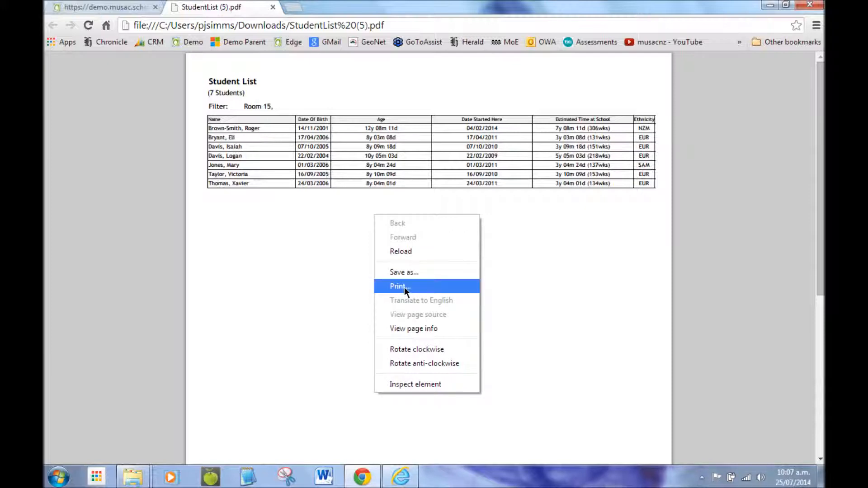
left_click(344, 257)
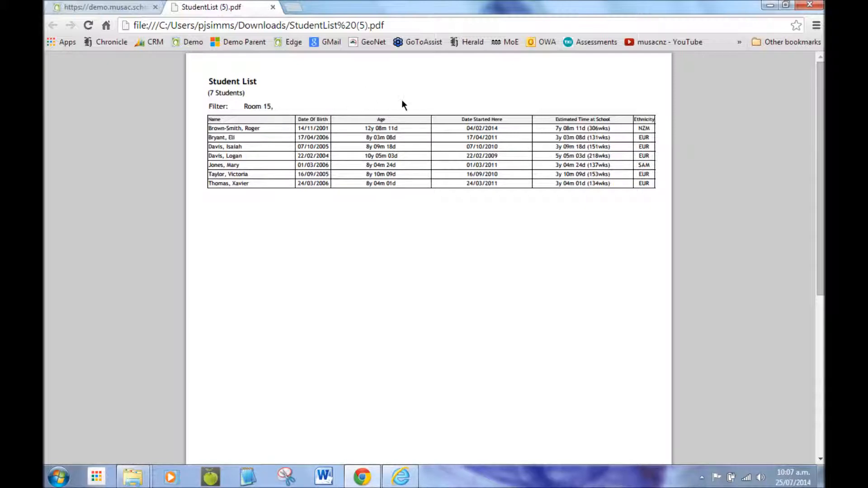
Step: Return to the edge filterable list tab and open its help page
left_click(113, 7)
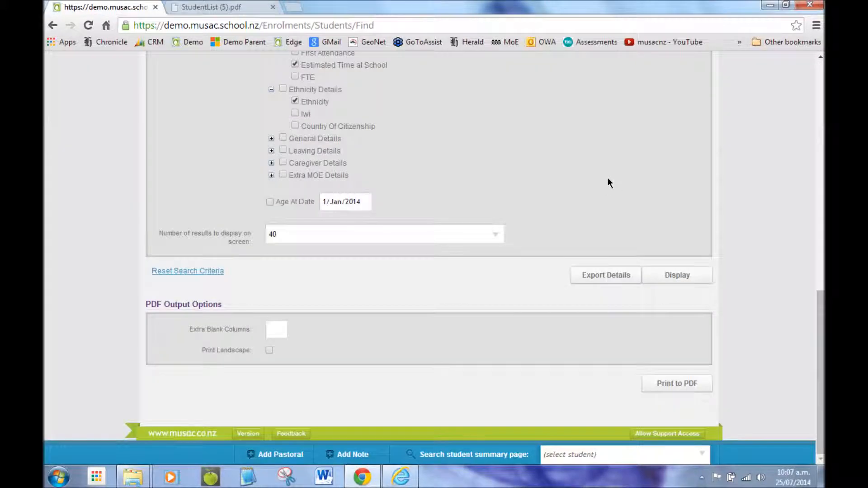
scroll(587, 181, "up", 15)
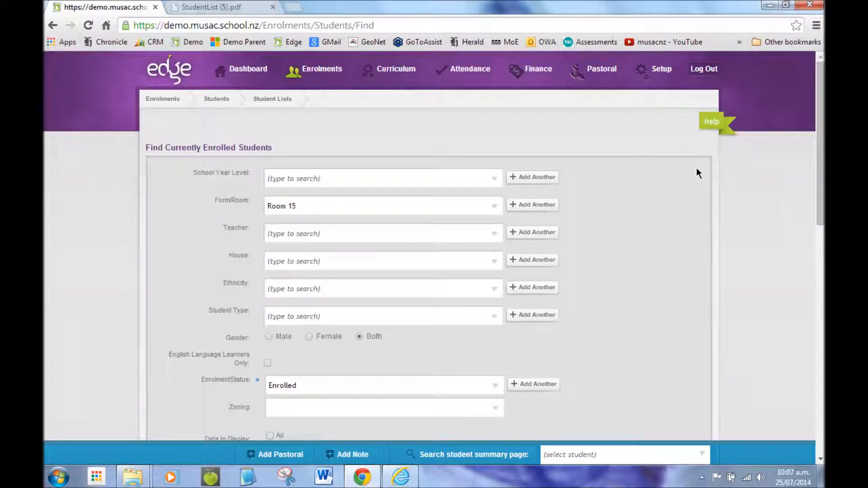
left_click(715, 123)
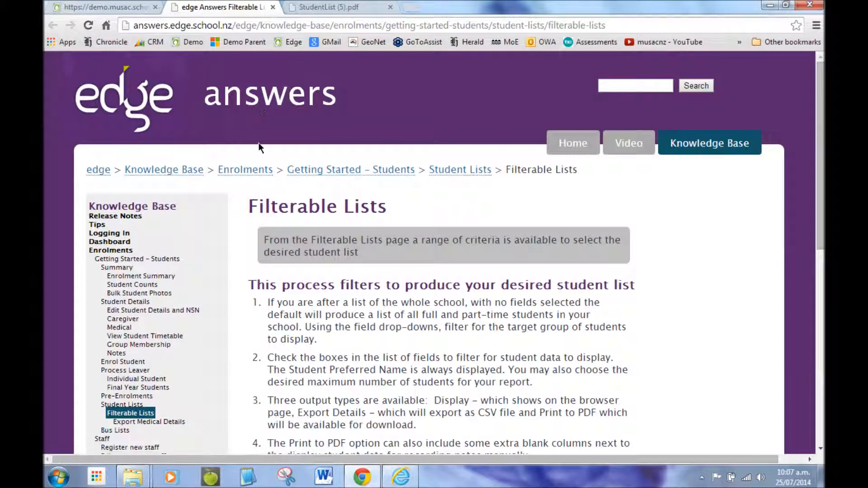
Step: Read the Filterable Lists knowledge base article and its notes on available fields
scroll(373, 283, "down", 2)
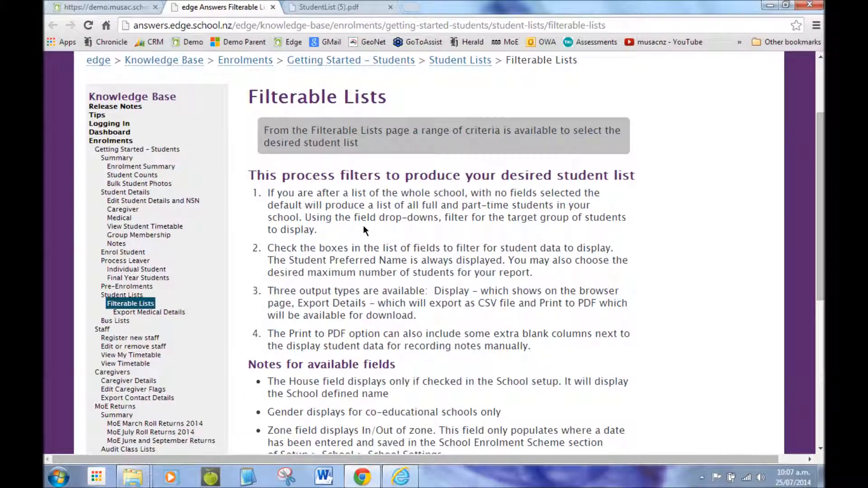
scroll(361, 196, "down", 5)
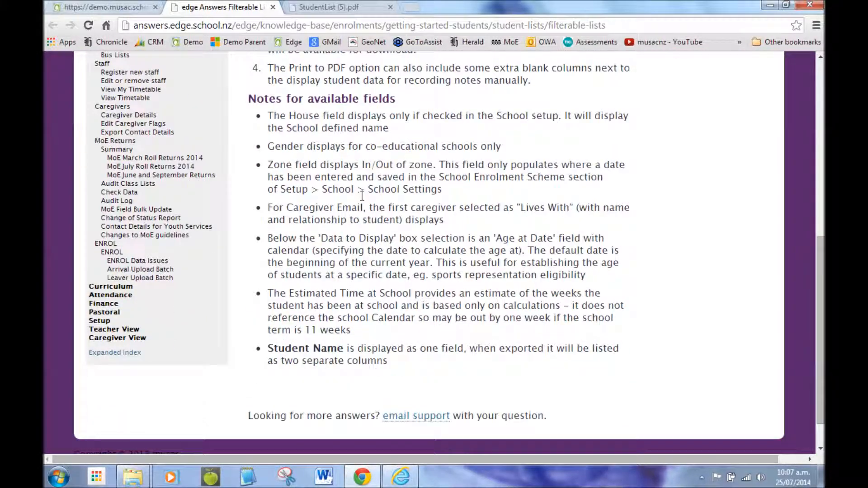
scroll(362, 195, "up", 5)
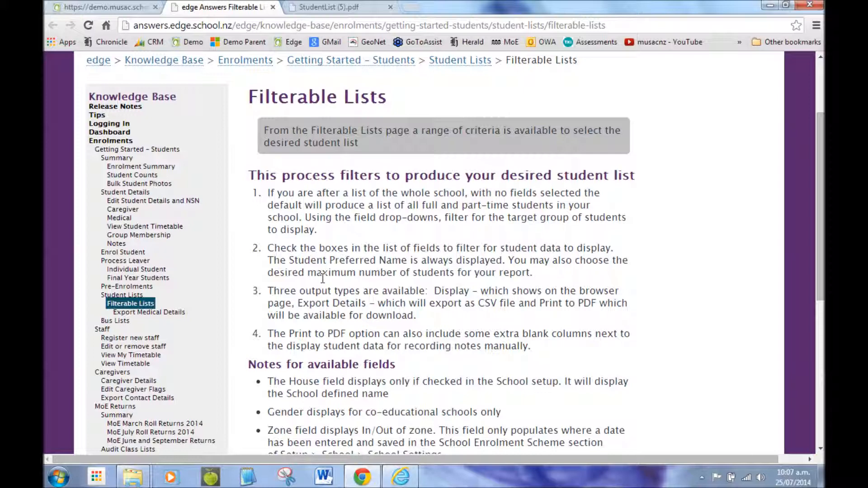
Step: Switch to Internet Explorer and open the Filterable List under Classes in the teacher view, reviewing its options
left_click(399, 478)
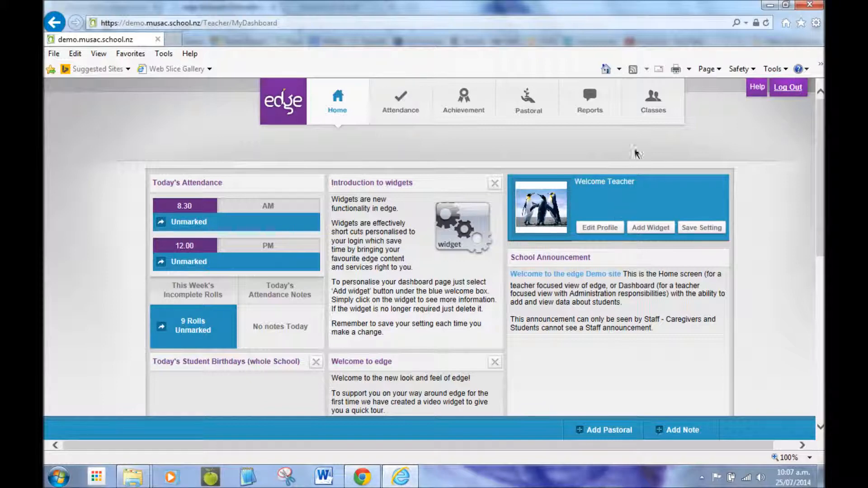
left_click(653, 110)
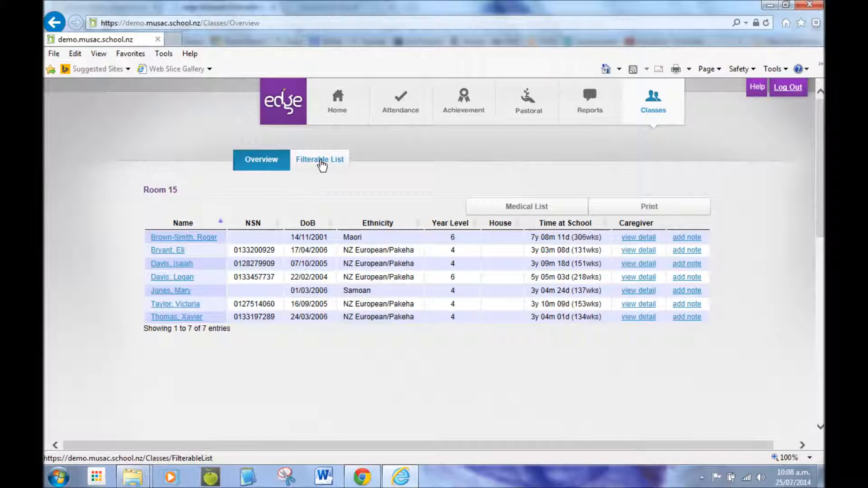
left_click(322, 164)
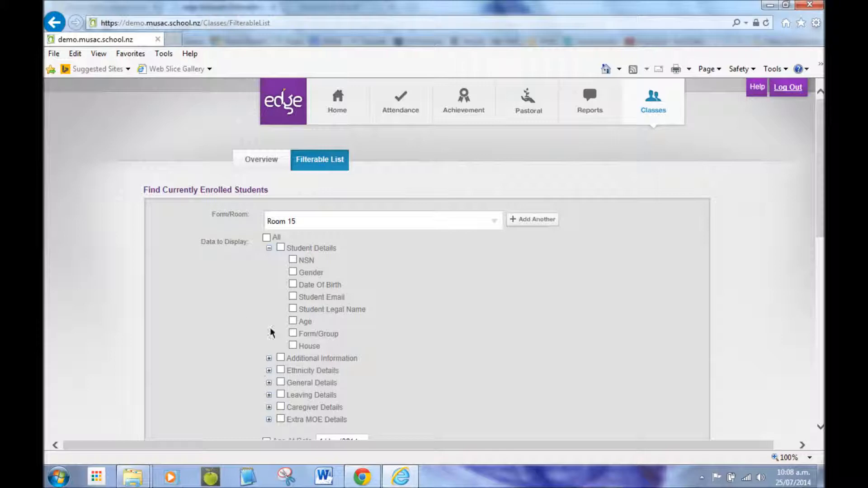
scroll(266, 289, "down", 1)
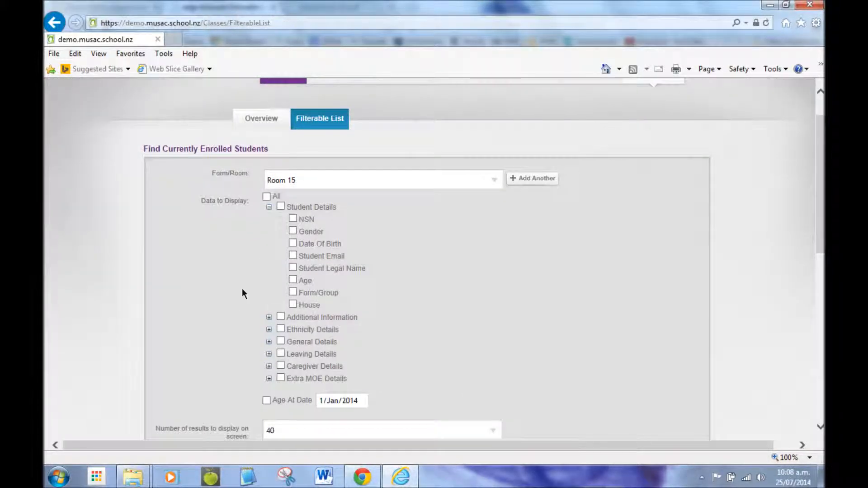
scroll(222, 300, "down", 5)
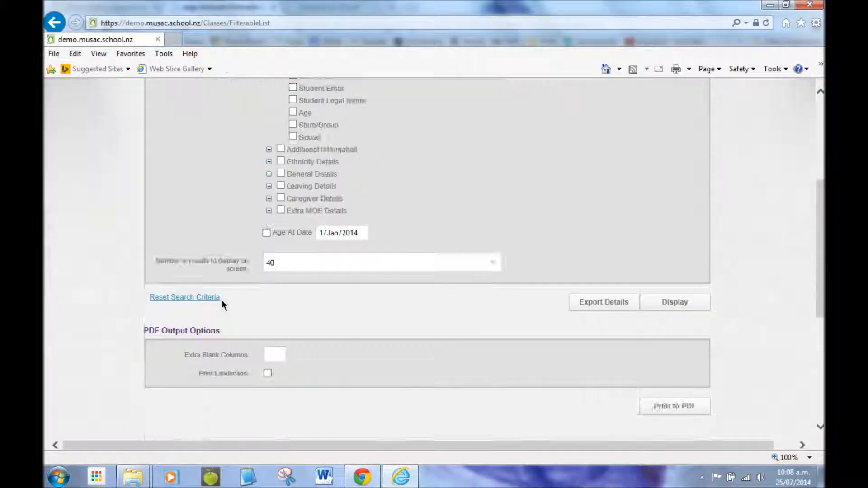